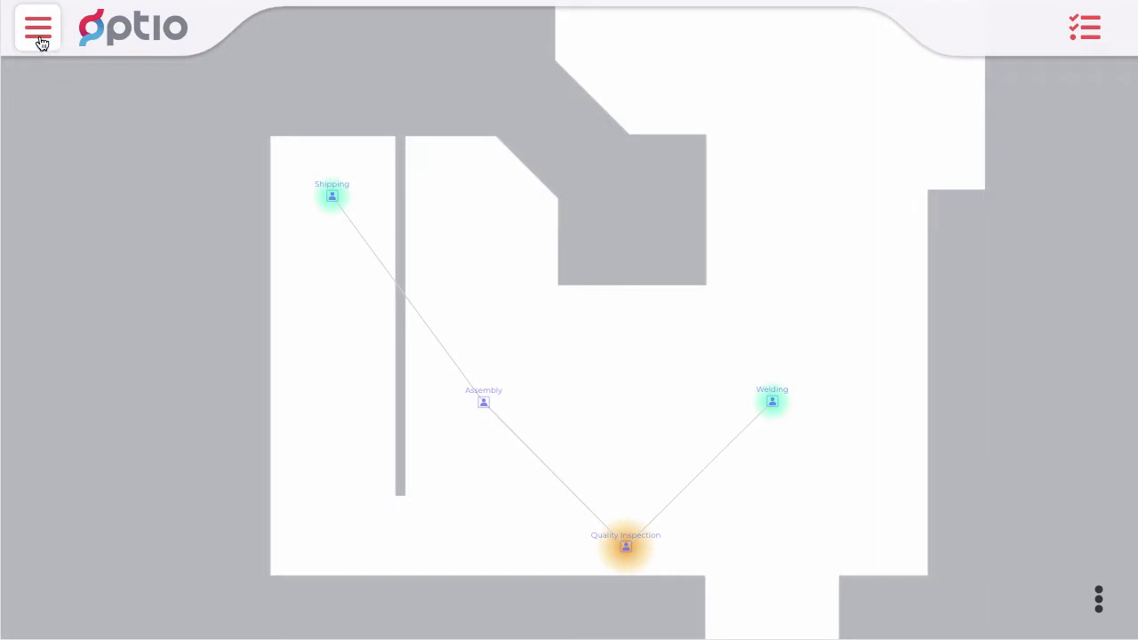
Step: Add a work station location named Stamp near the map's upper edge, above the grey block, and save it
{"action": "left_click", "coordinate": [38, 31]}
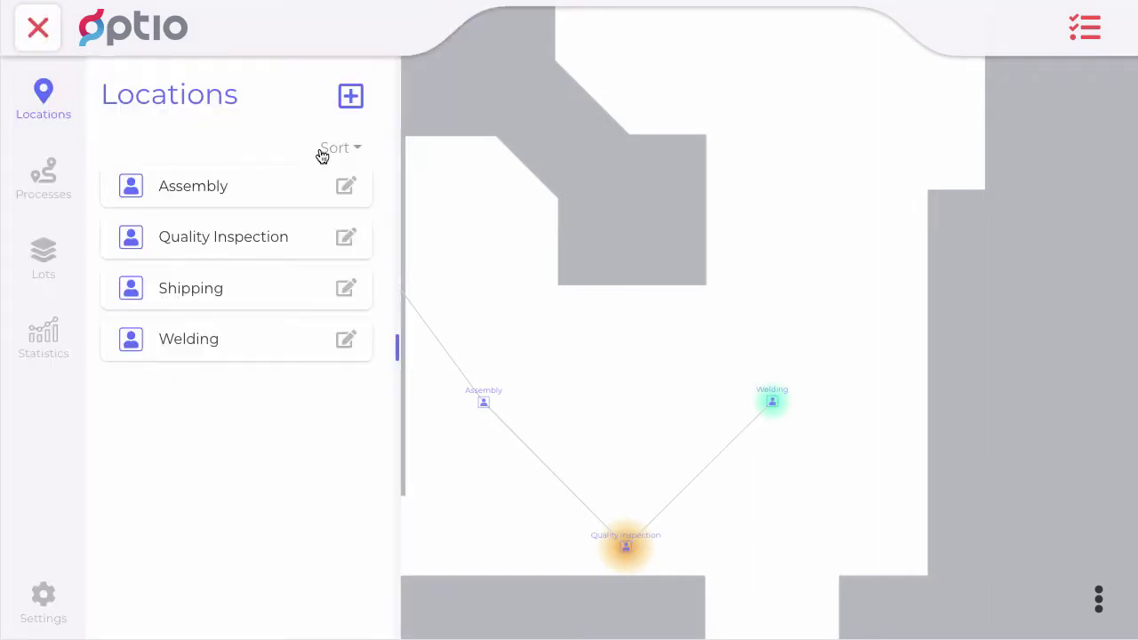
{"action": "left_click", "coordinate": [351, 98]}
{"action": "left_click", "coordinate": [260, 186]}
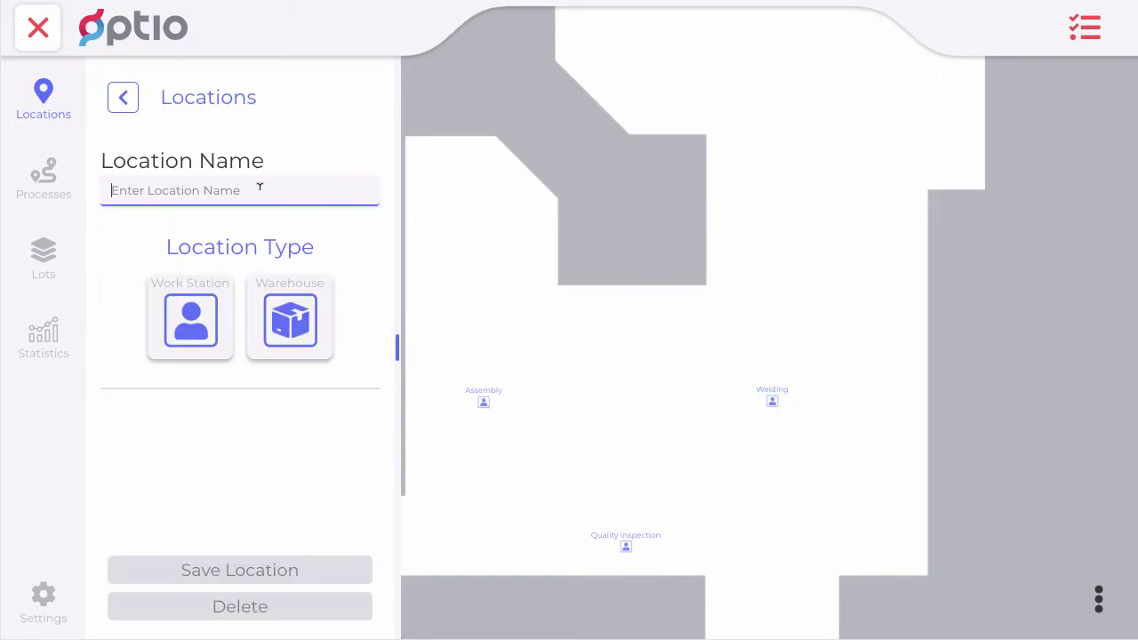
{"action": "type", "text": "Stamp"}
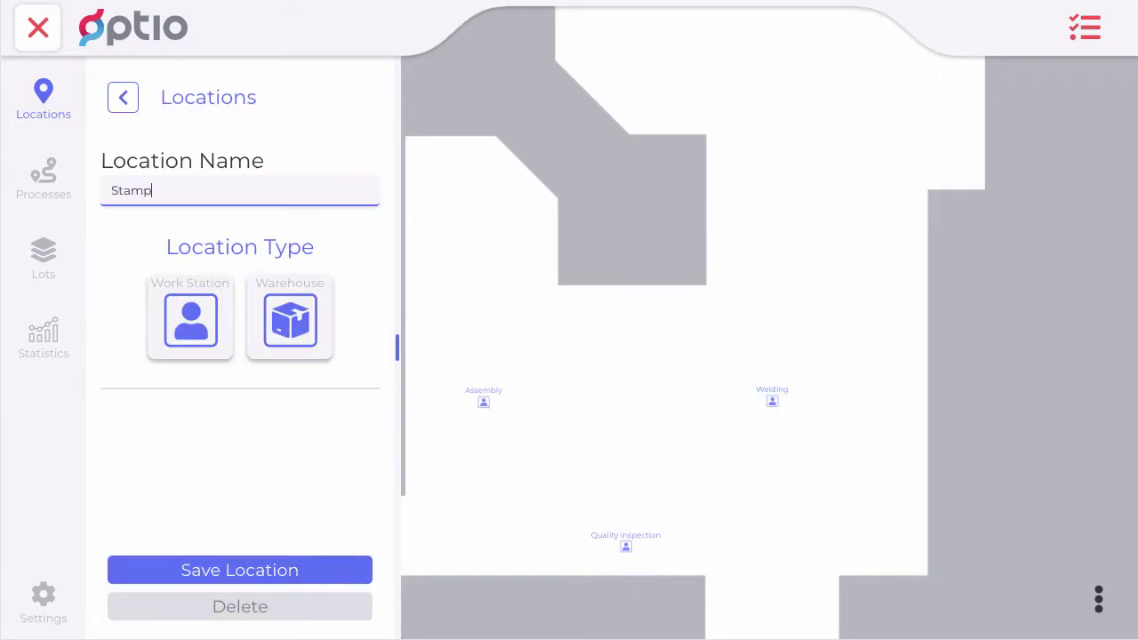
{"action": "left_click", "coordinate": [194, 320]}
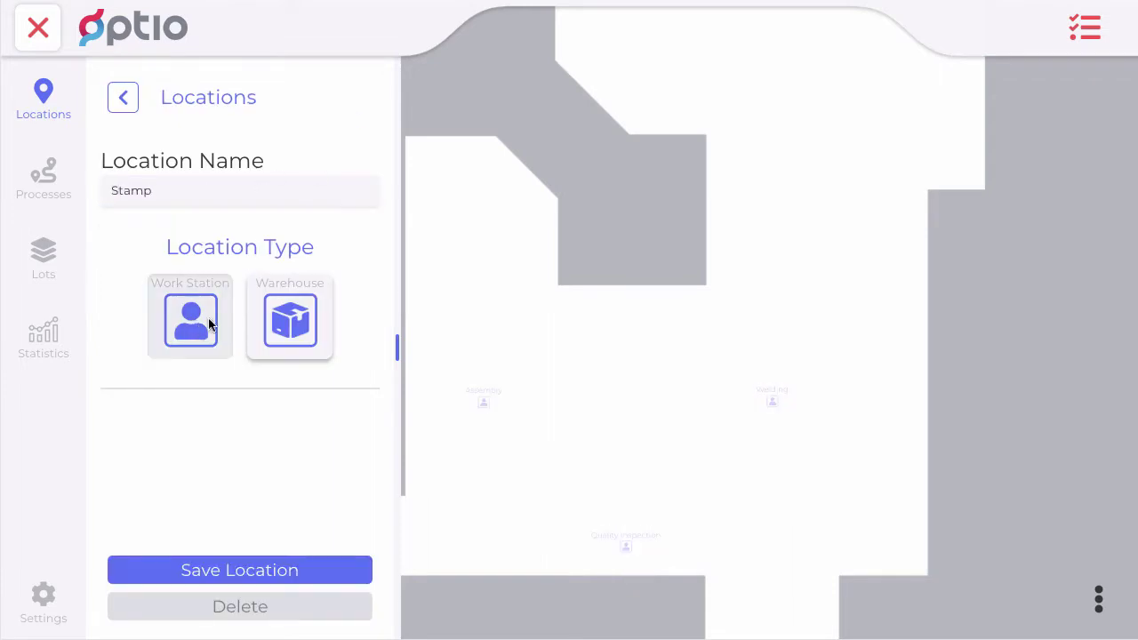
{"action": "left_click", "coordinate": [673, 64]}
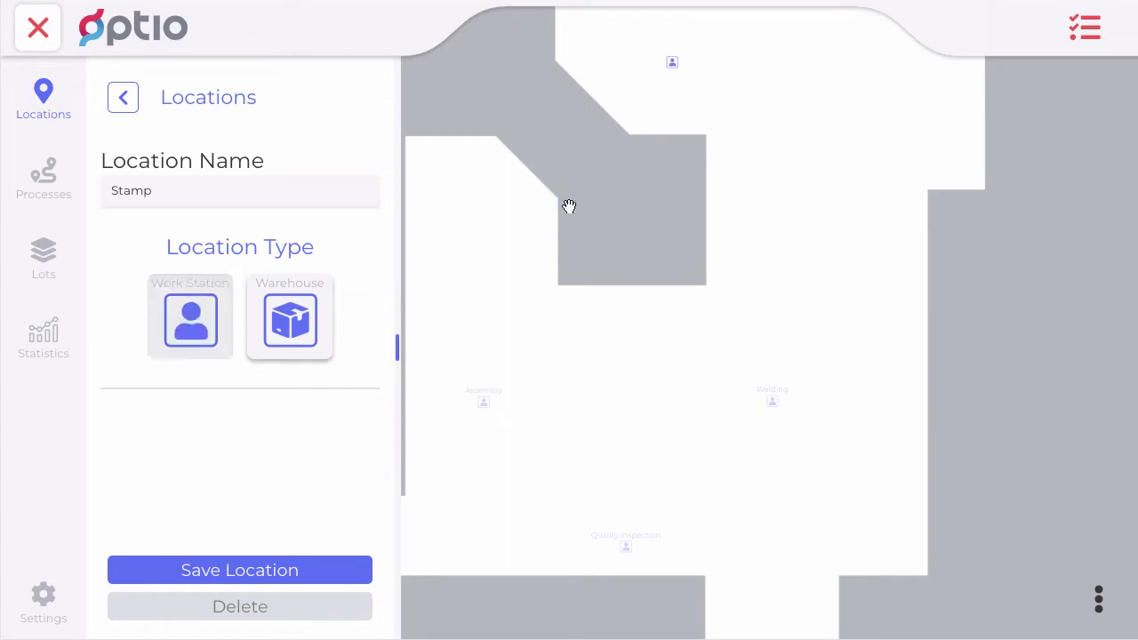
{"action": "left_click", "coordinate": [247, 573]}
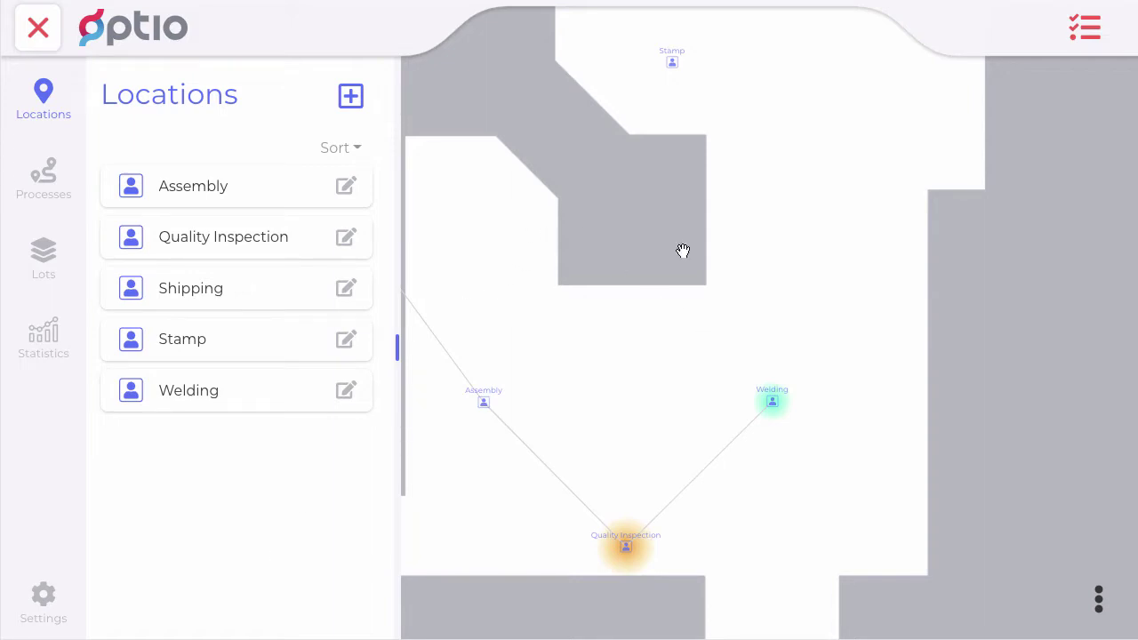
Step: Add a warehouse location named Steel coils on the map to the right of the Stamp station and save it
{"action": "left_click", "coordinate": [351, 96]}
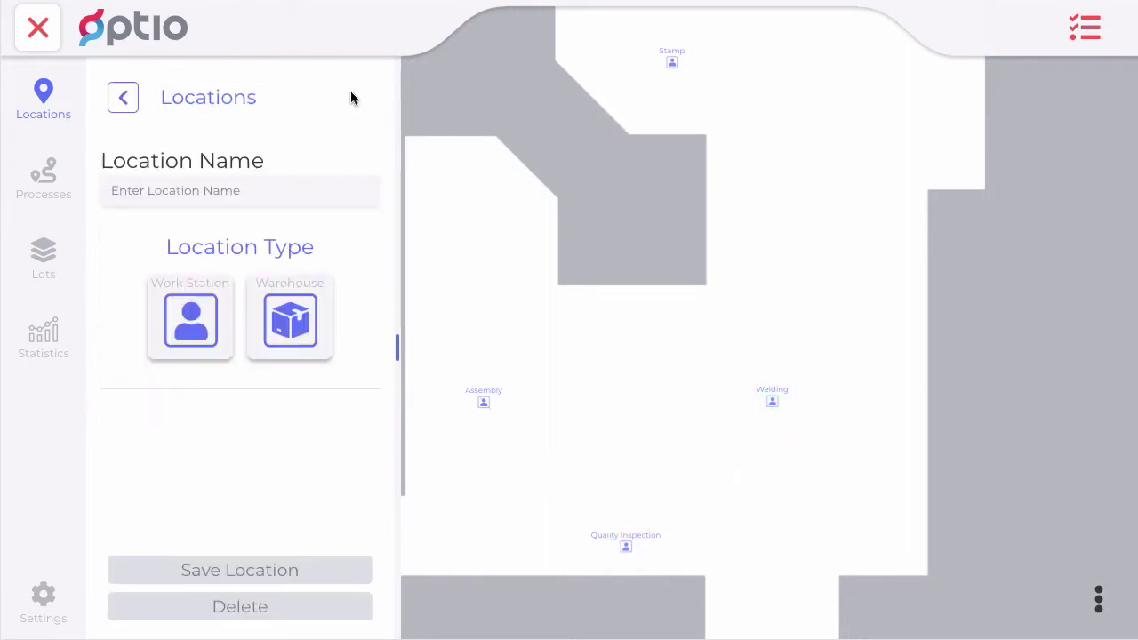
{"action": "left_click", "coordinate": [273, 190]}
{"action": "type", "text": "Steel coils"}
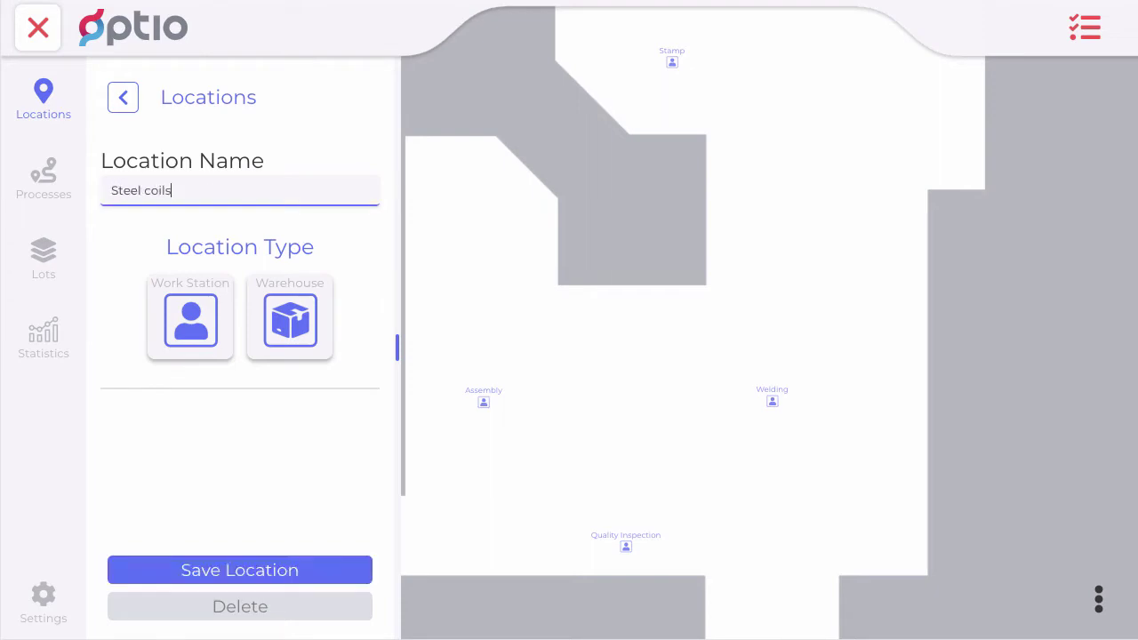
{"action": "left_click_drag", "start_coordinate": [302, 322], "coordinate": [909, 100]}
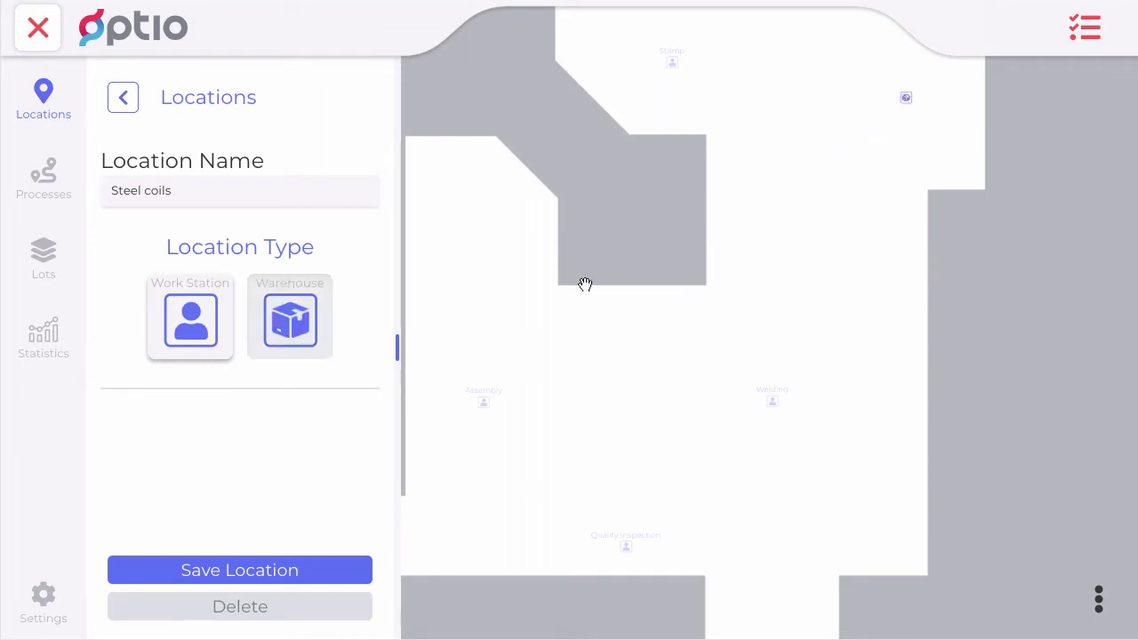
{"action": "left_click", "coordinate": [260, 578]}
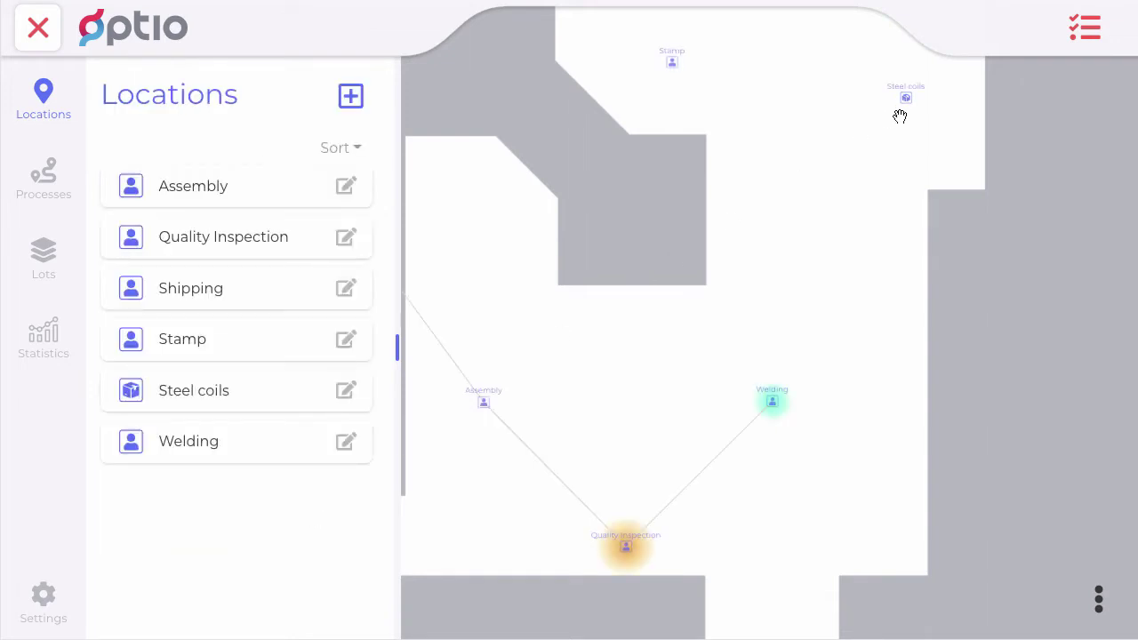
Step: Create and save a process named Steel coils with a route from the Stamp station to the Steel coils warehouse
{"action": "left_click", "coordinate": [780, 398]}
{"action": "left_click", "coordinate": [56, 187]}
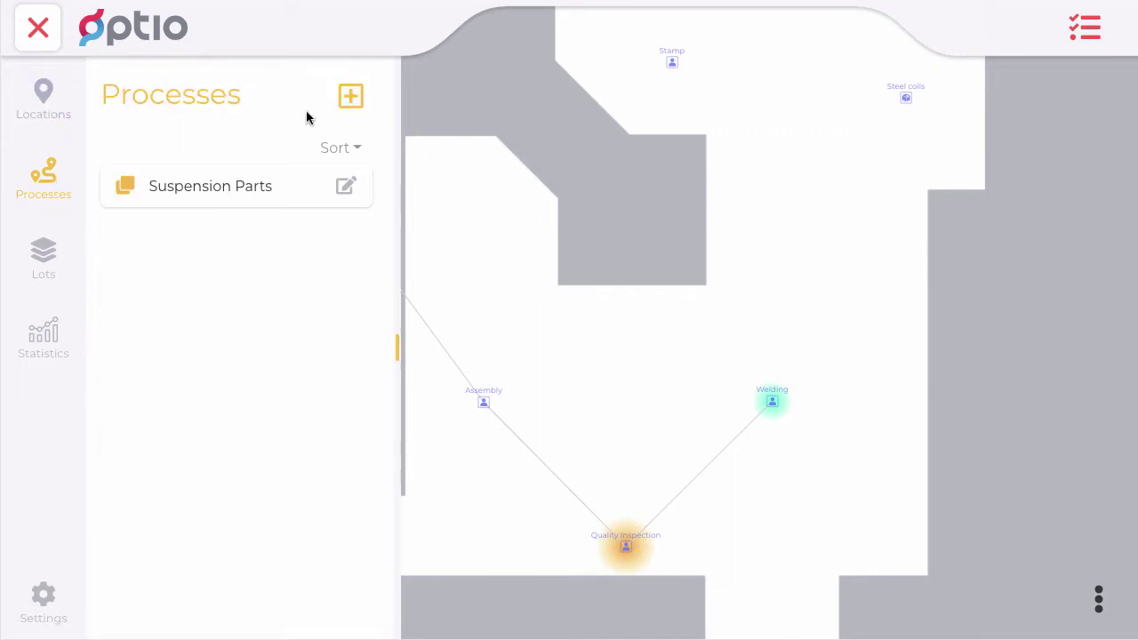
{"action": "left_click", "coordinate": [351, 100]}
{"action": "type", "text": "Steel coils"}
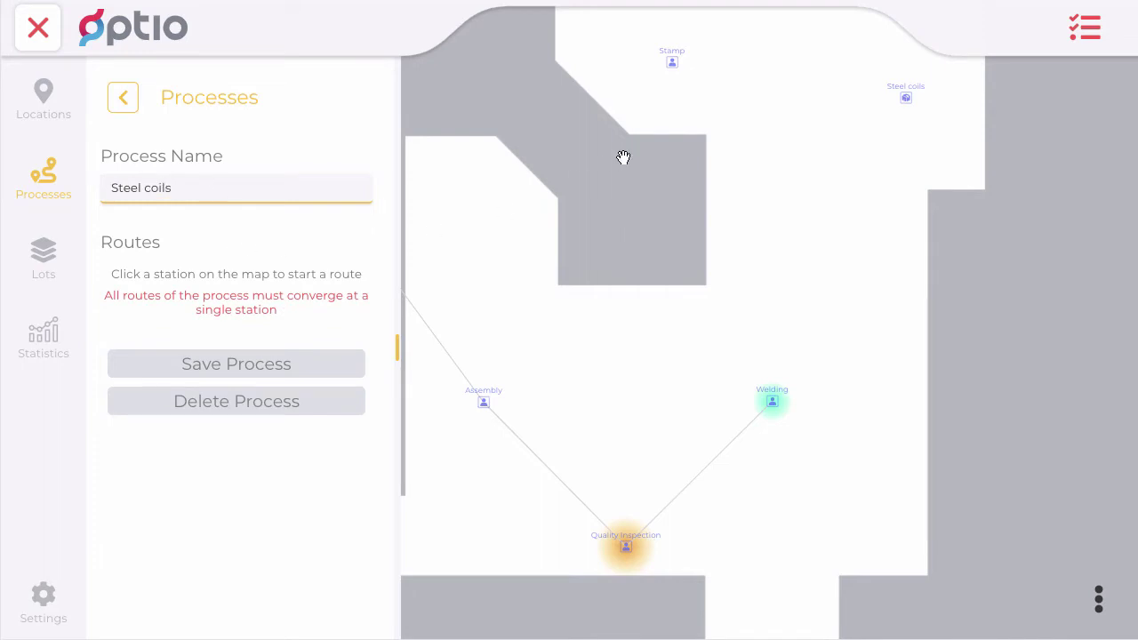
{"action": "left_click", "coordinate": [673, 60]}
{"action": "left_click_drag", "start_coordinate": [690, 69], "coordinate": [907, 100]}
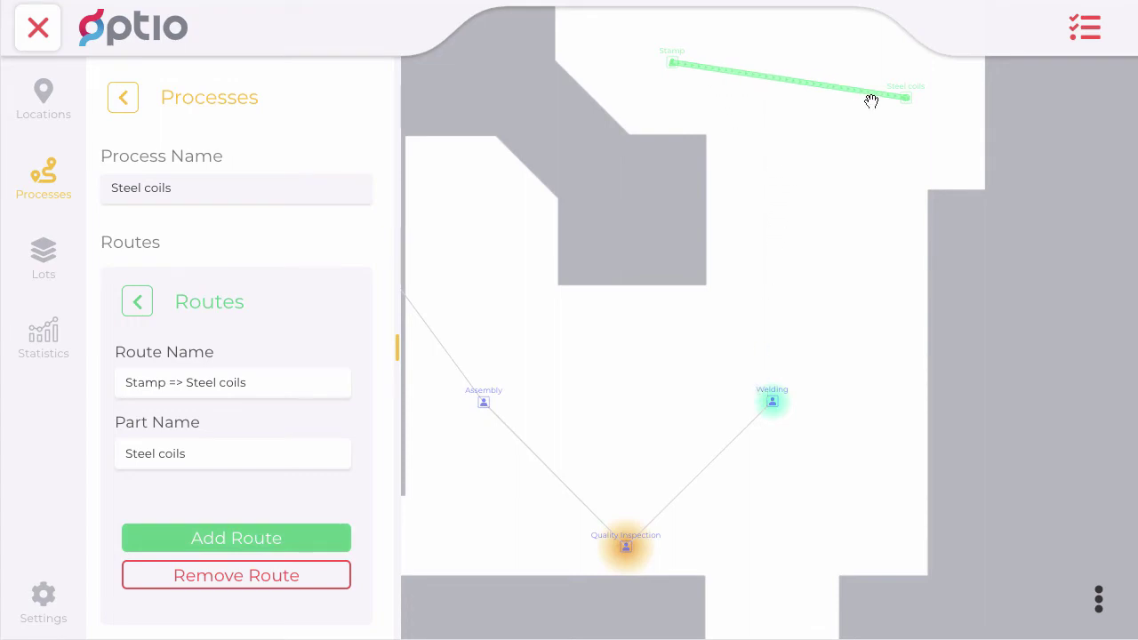
{"action": "left_click", "coordinate": [251, 539]}
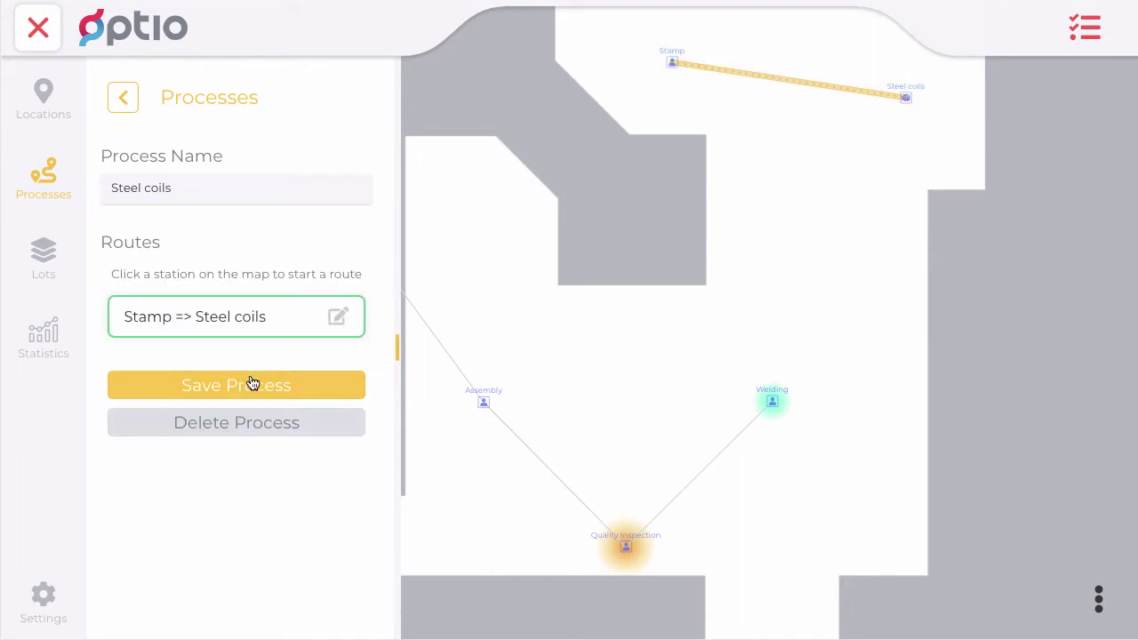
{"action": "left_click", "coordinate": [253, 383]}
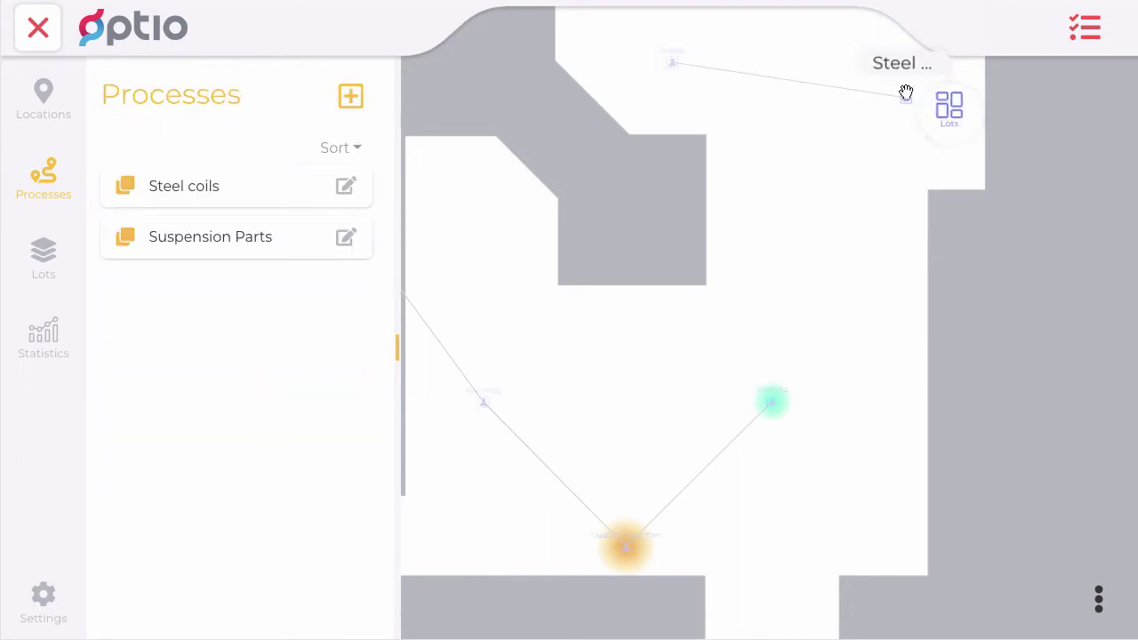
Step: Add a route from the Steel coils warehouse to the Welding station to the Suspension Parts process and save it
{"action": "mouse_move", "coordinate": [772, 408]}
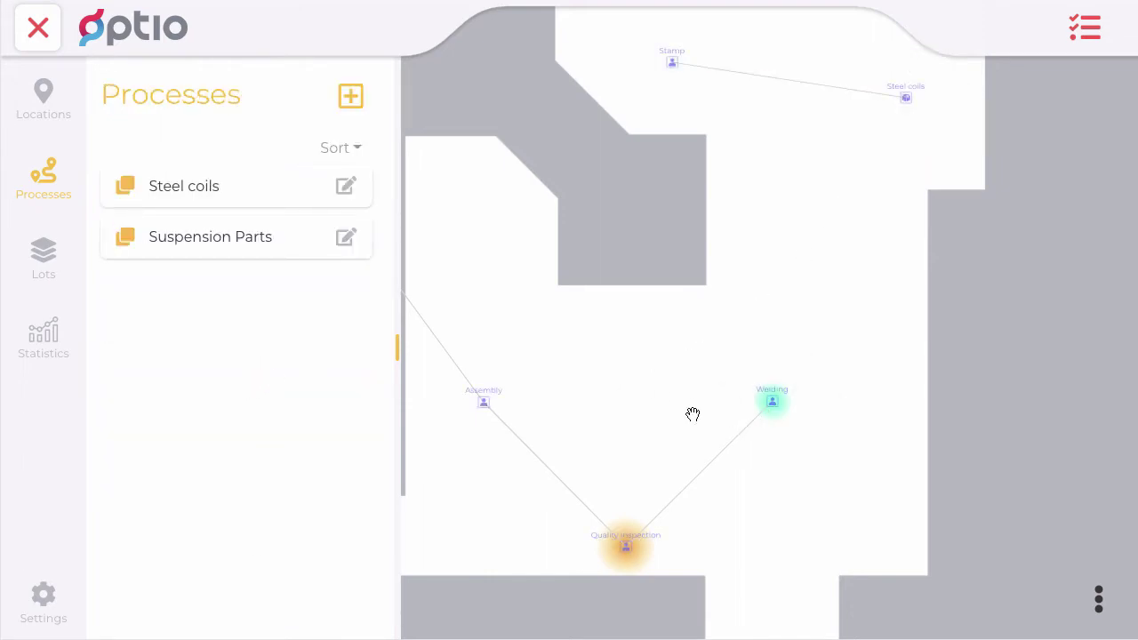
{"action": "left_click", "coordinate": [344, 240]}
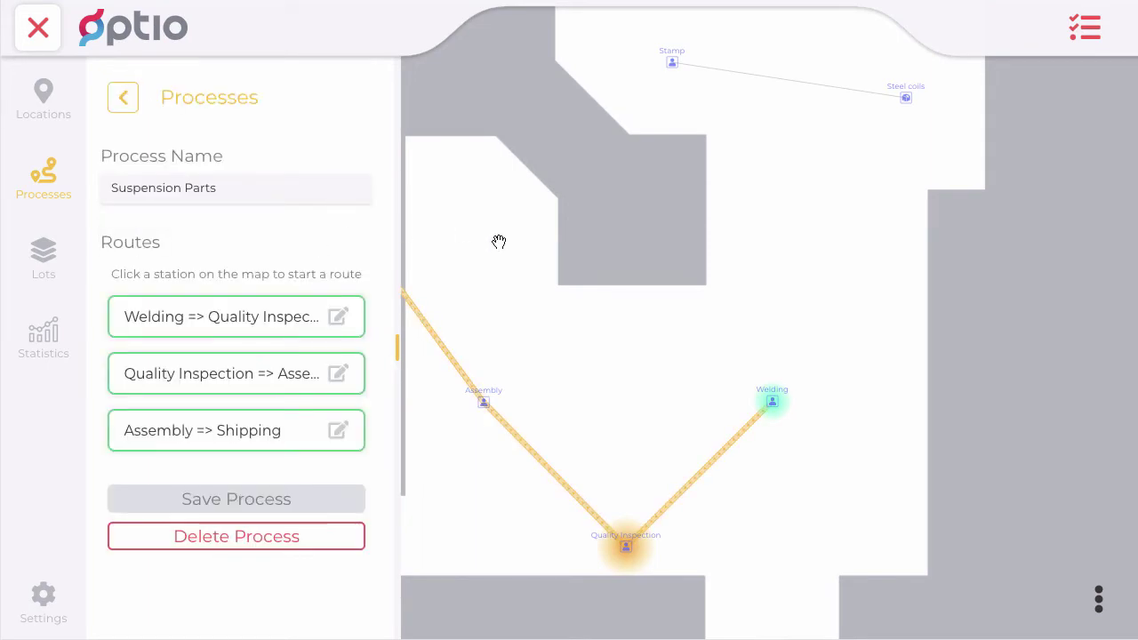
{"action": "left_click", "coordinate": [907, 96]}
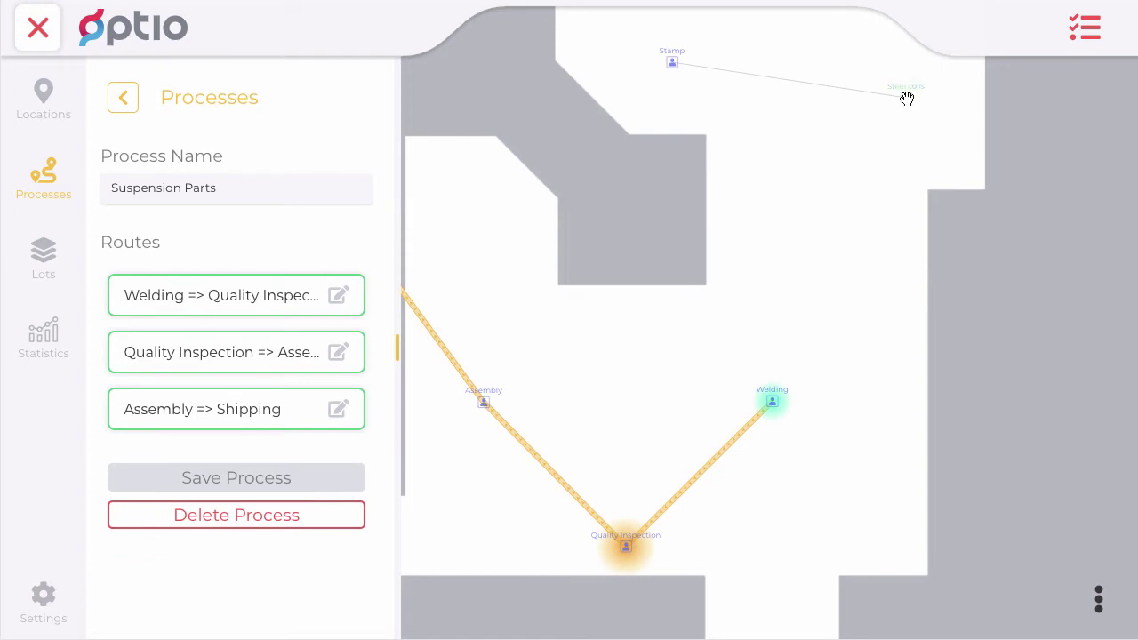
{"action": "left_click", "coordinate": [773, 400]}
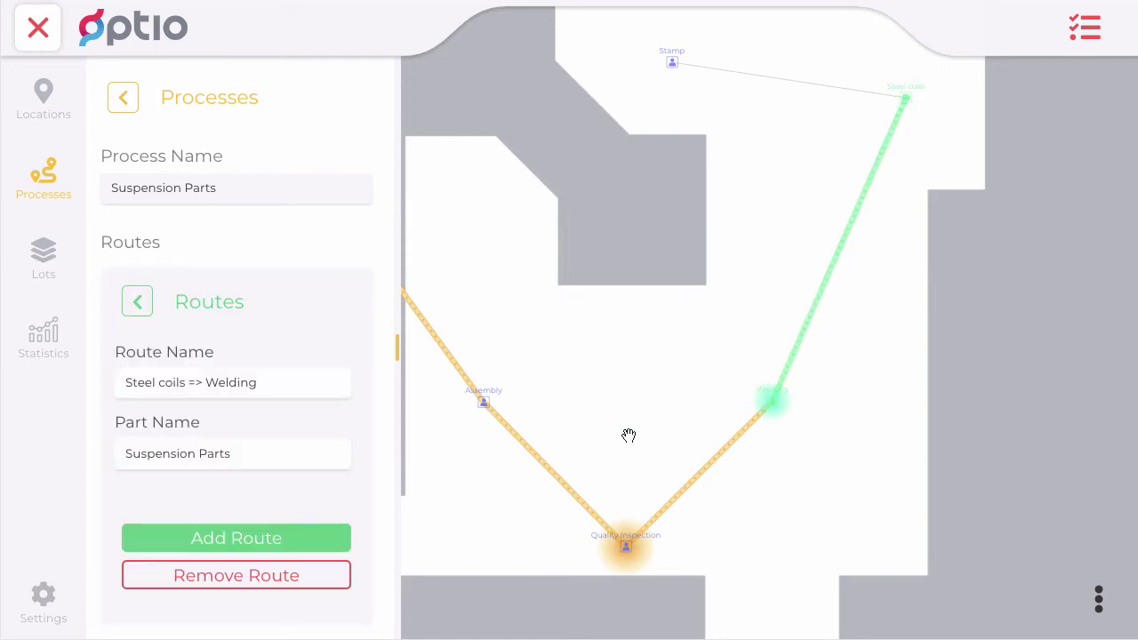
{"action": "left_click", "coordinate": [287, 539]}
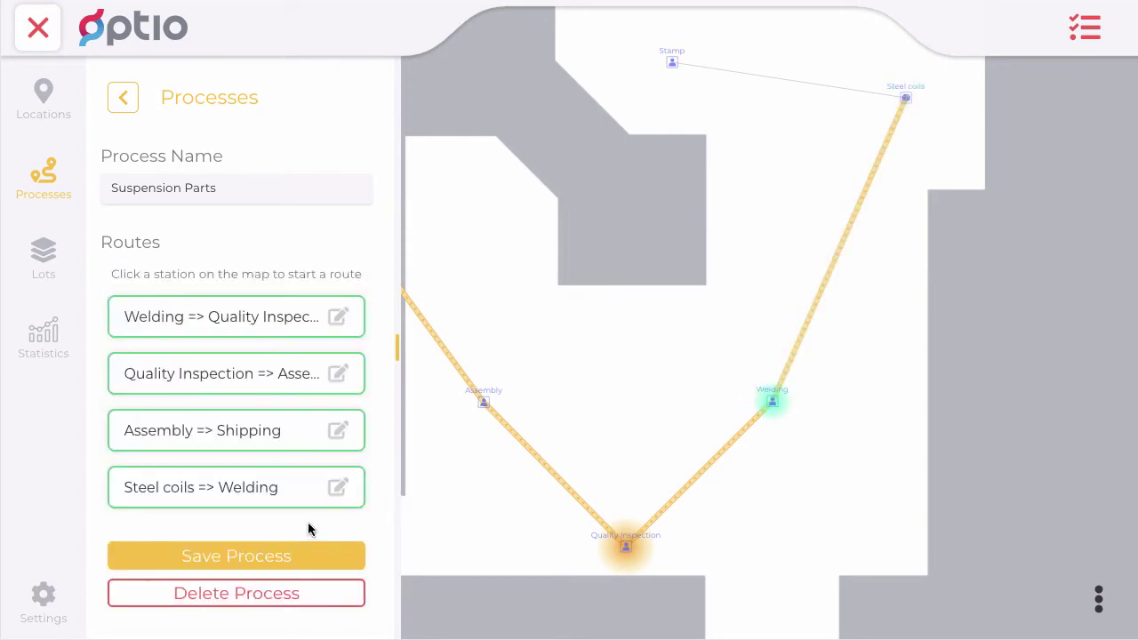
{"action": "left_click", "coordinate": [283, 555]}
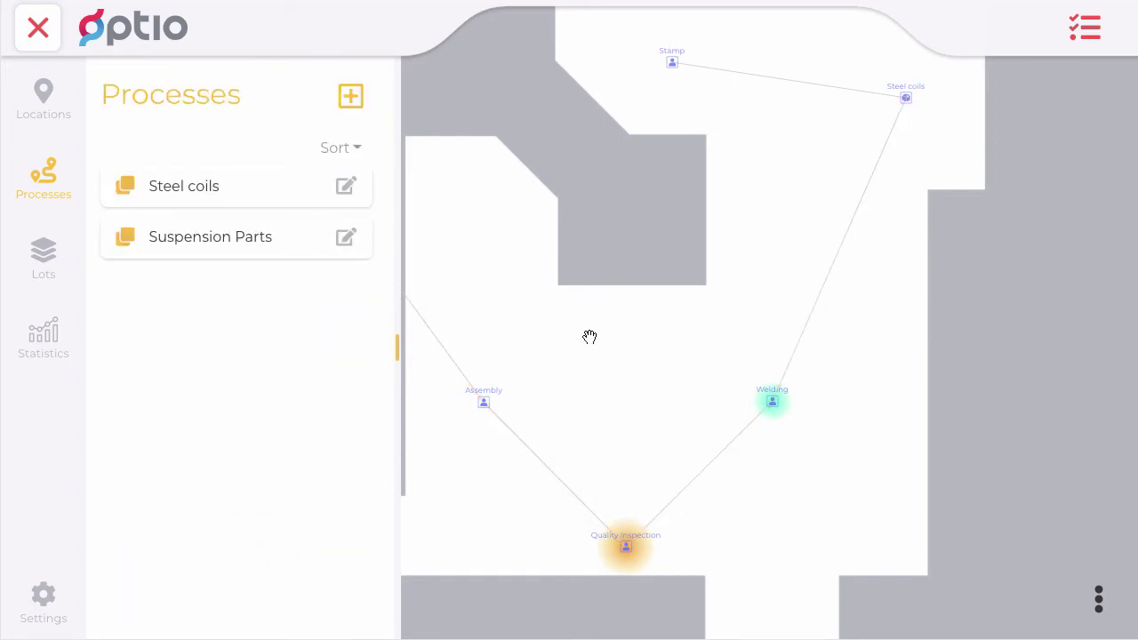
Step: Create a lot with the Basic template and a quantity of 1200 in the queue of the Steel coils process
{"action": "left_click", "coordinate": [44, 253]}
{"action": "scroll", "coordinate": [237, 374], "scroll_direction": "down", "scroll_amount": 5}
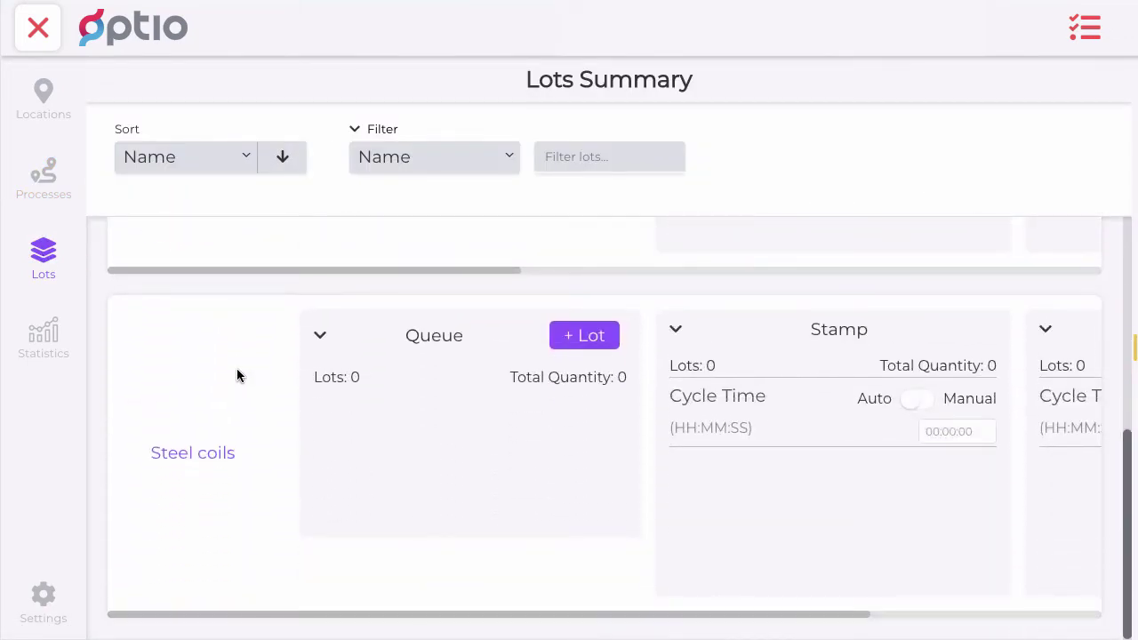
{"action": "left_click", "coordinate": [589, 336]}
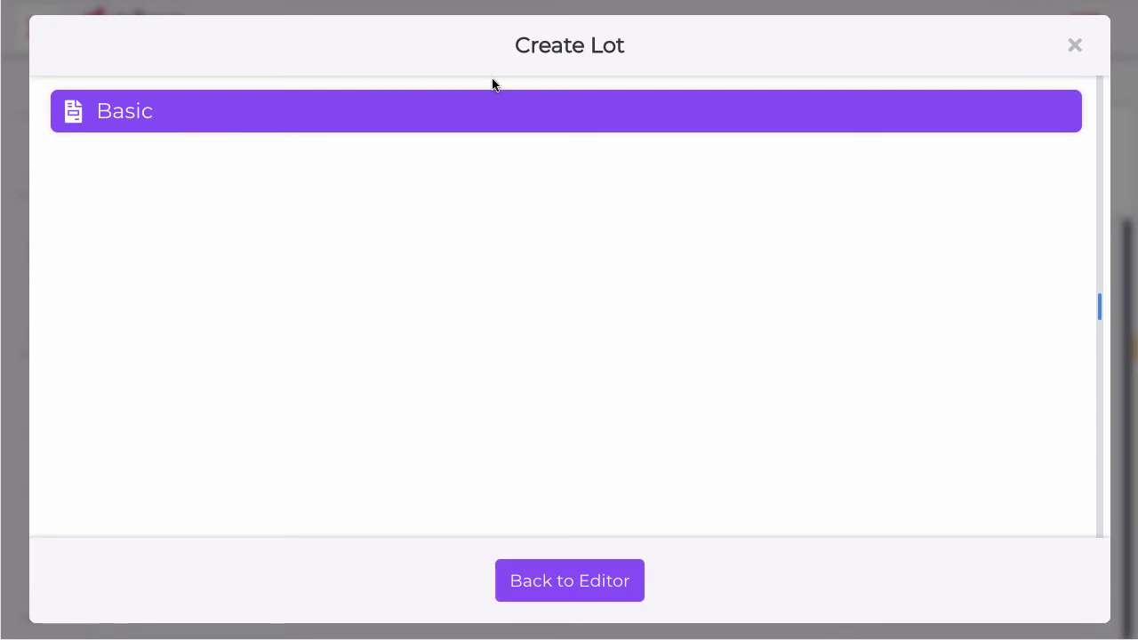
{"action": "left_click", "coordinate": [483, 118]}
{"action": "scroll", "coordinate": [531, 463], "scroll_direction": "down", "scroll_amount": 2}
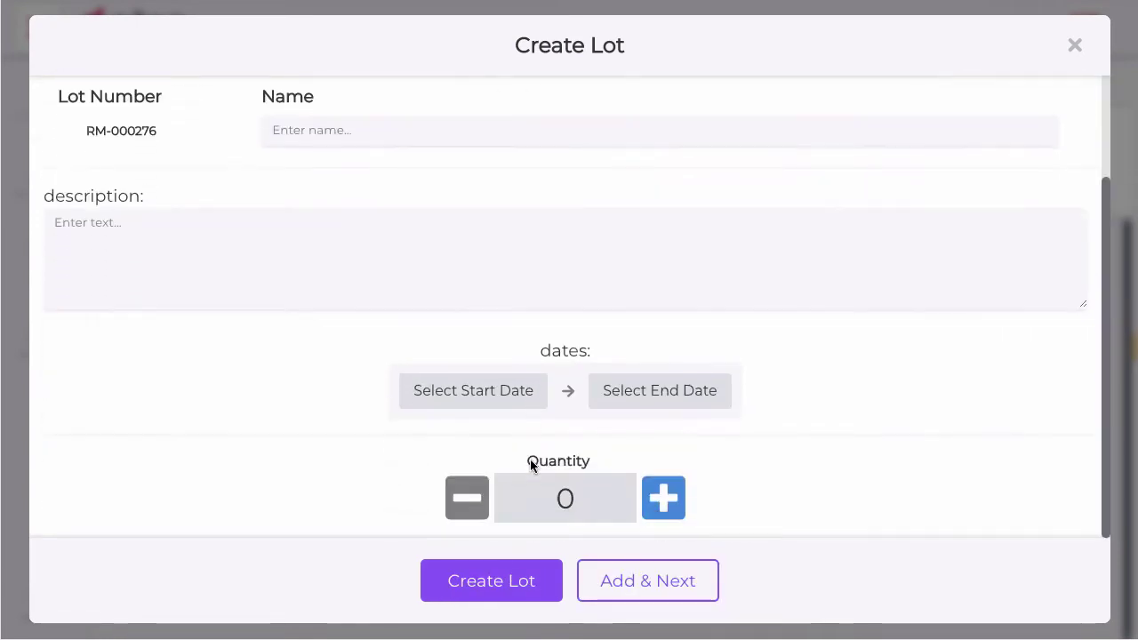
{"action": "left_click", "coordinate": [547, 489]}
{"action": "type", "text": "1200"}
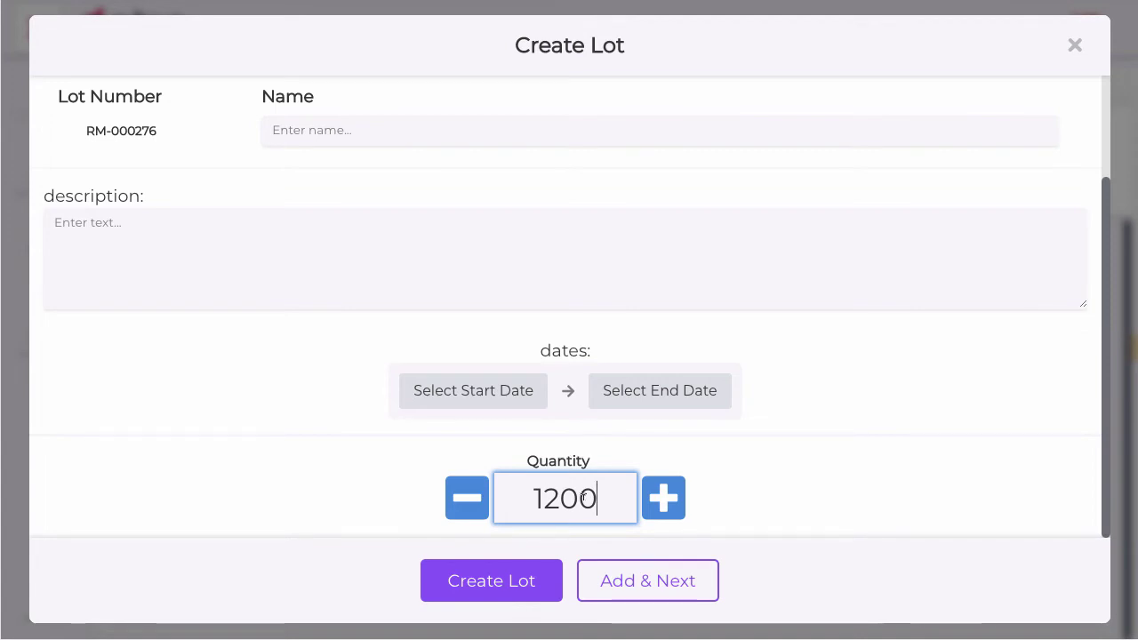
{"action": "left_click", "coordinate": [518, 583]}
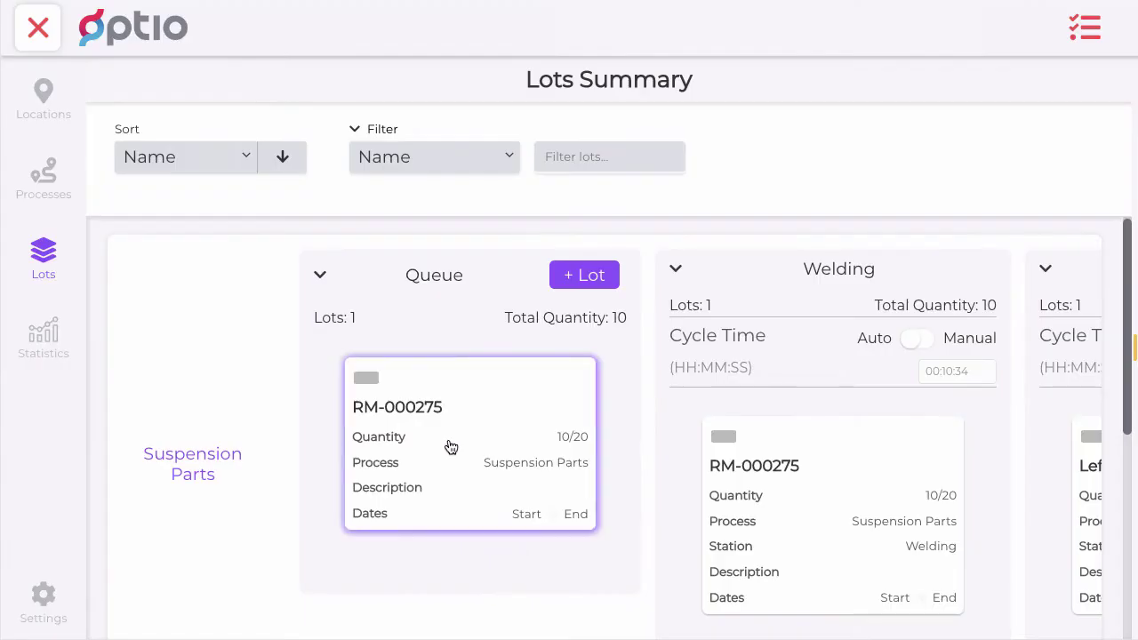
Step: Move the new 1200-piece lot in the Steel coils process from the queue through Stamp to the Steel coils warehouse
{"action": "scroll", "coordinate": [447, 447], "scroll_direction": "down", "scroll_amount": 5}
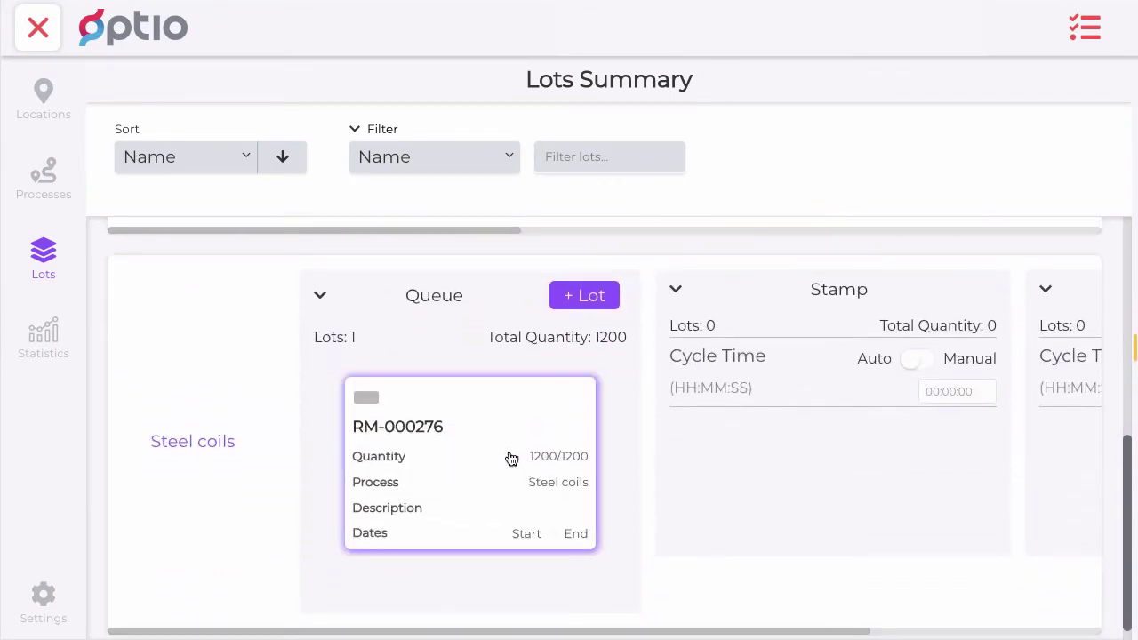
{"action": "left_click_drag", "start_coordinate": [484, 435], "coordinate": [817, 478]}
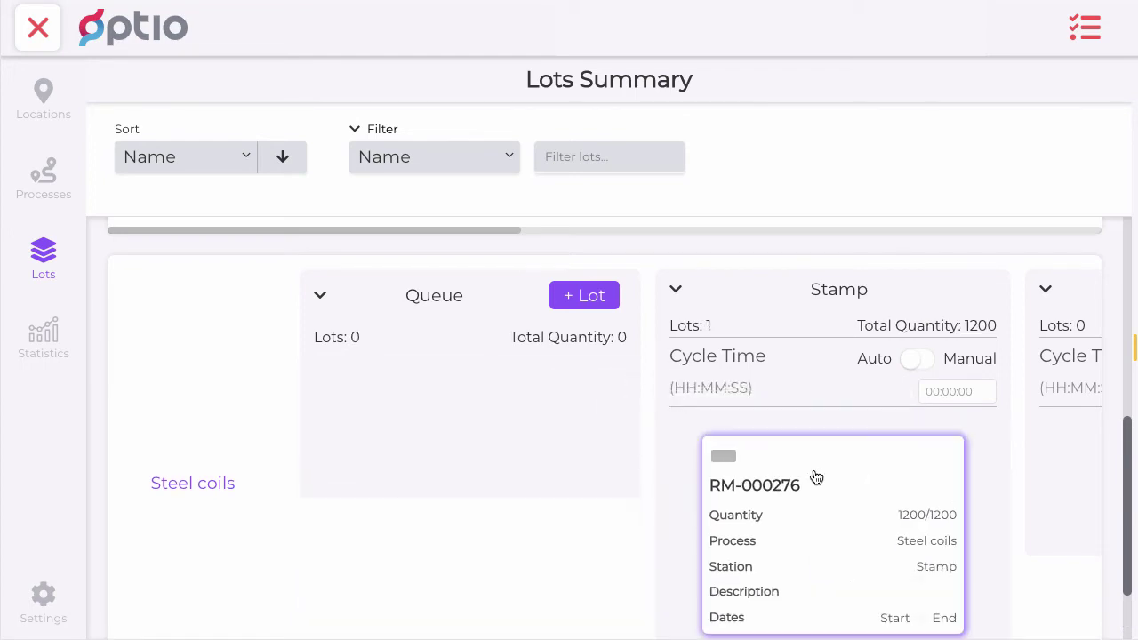
{"action": "scroll", "coordinate": [782, 460], "scroll_direction": "down", "scroll_amount": 1}
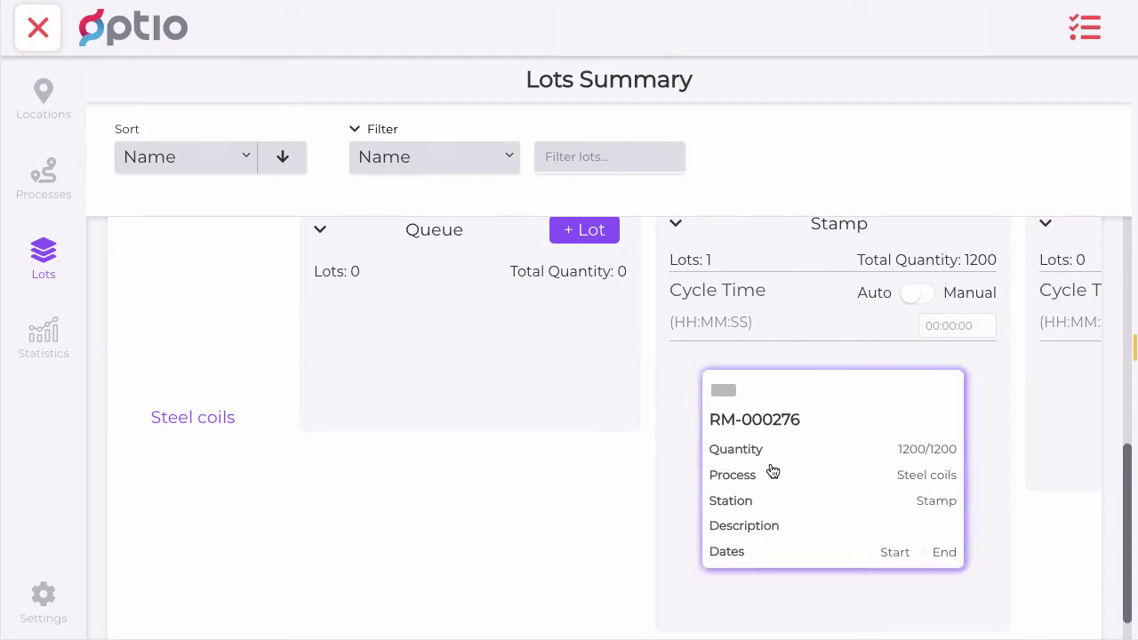
{"action": "scroll", "coordinate": [774, 453], "scroll_direction": "right", "scroll_amount": 4}
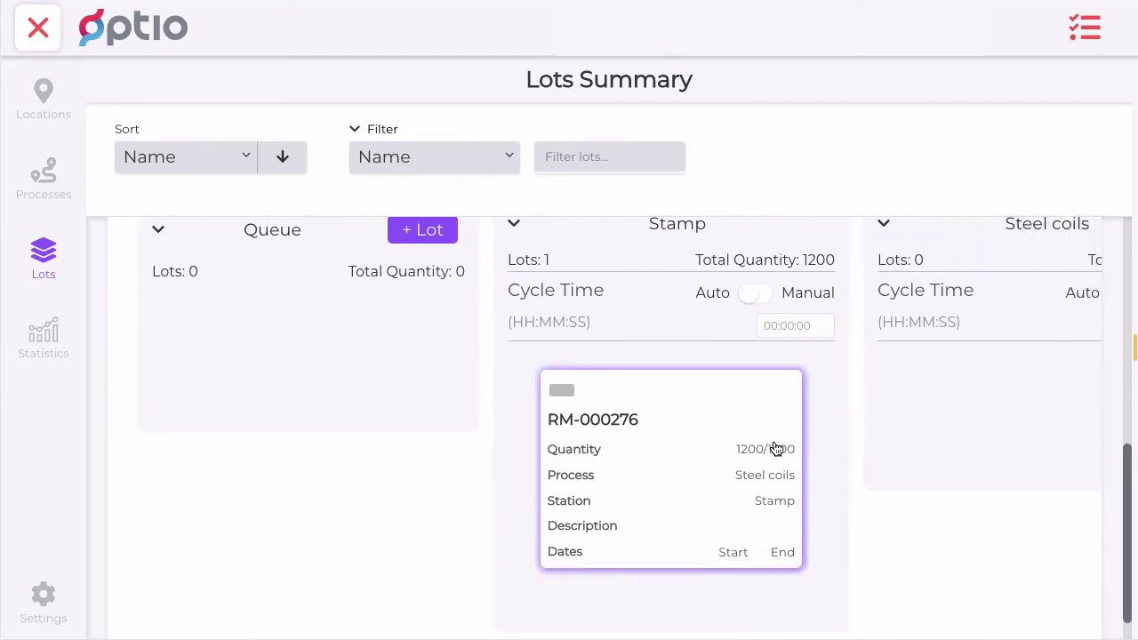
{"action": "scroll", "coordinate": [775, 449], "scroll_direction": "right", "scroll_amount": 3}
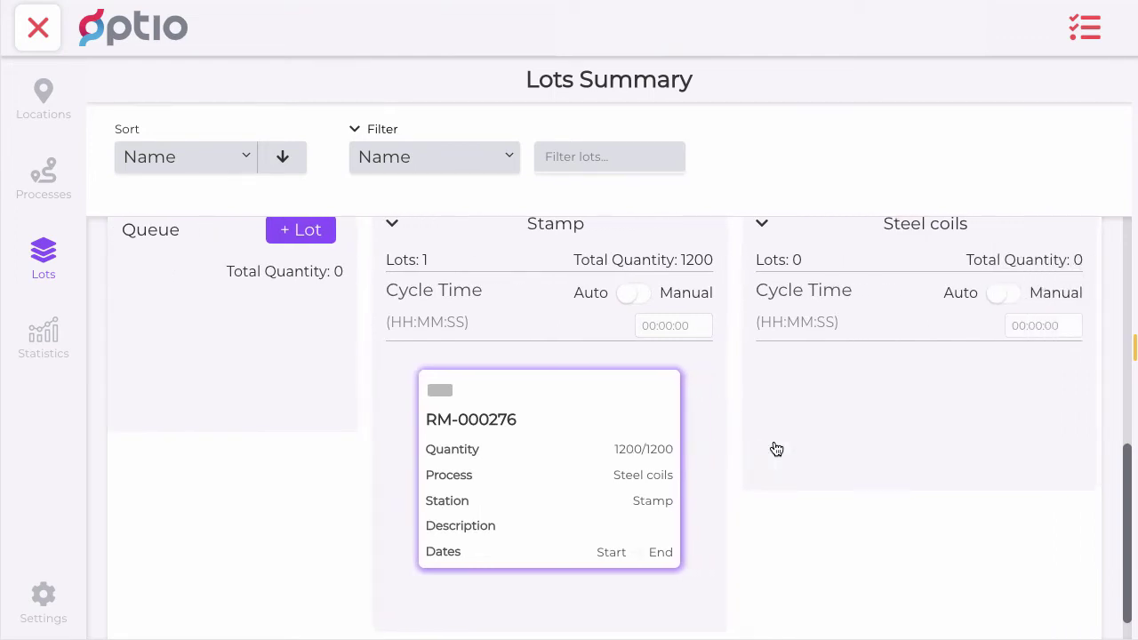
{"action": "scroll", "coordinate": [776, 449], "scroll_direction": "right", "scroll_amount": 1}
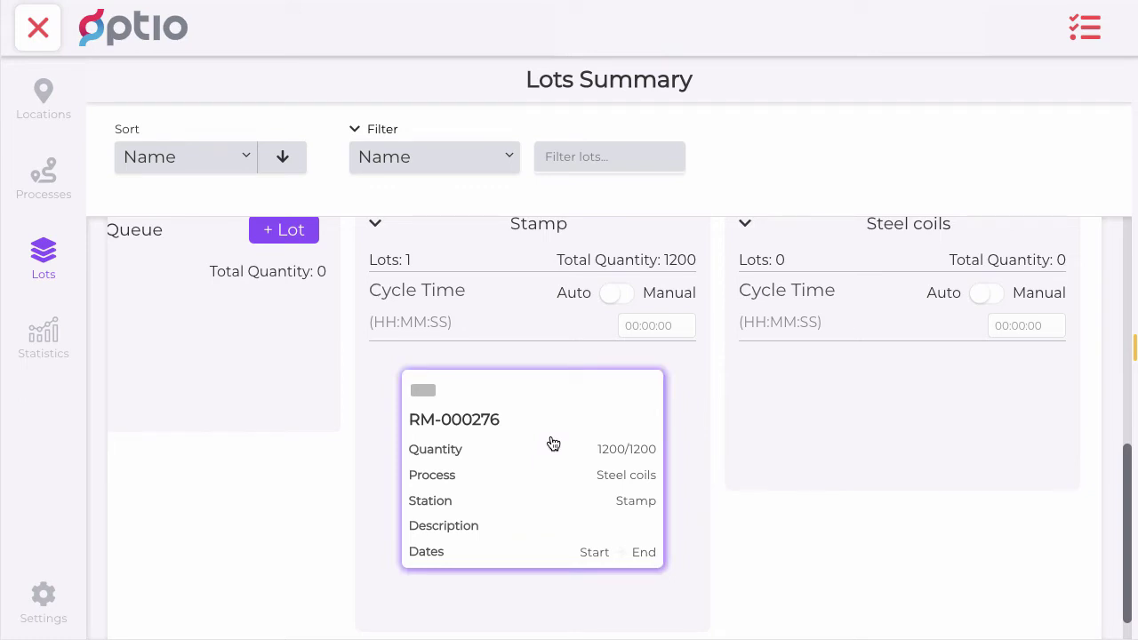
{"action": "left_click_drag", "start_coordinate": [551, 437], "coordinate": [949, 438]}
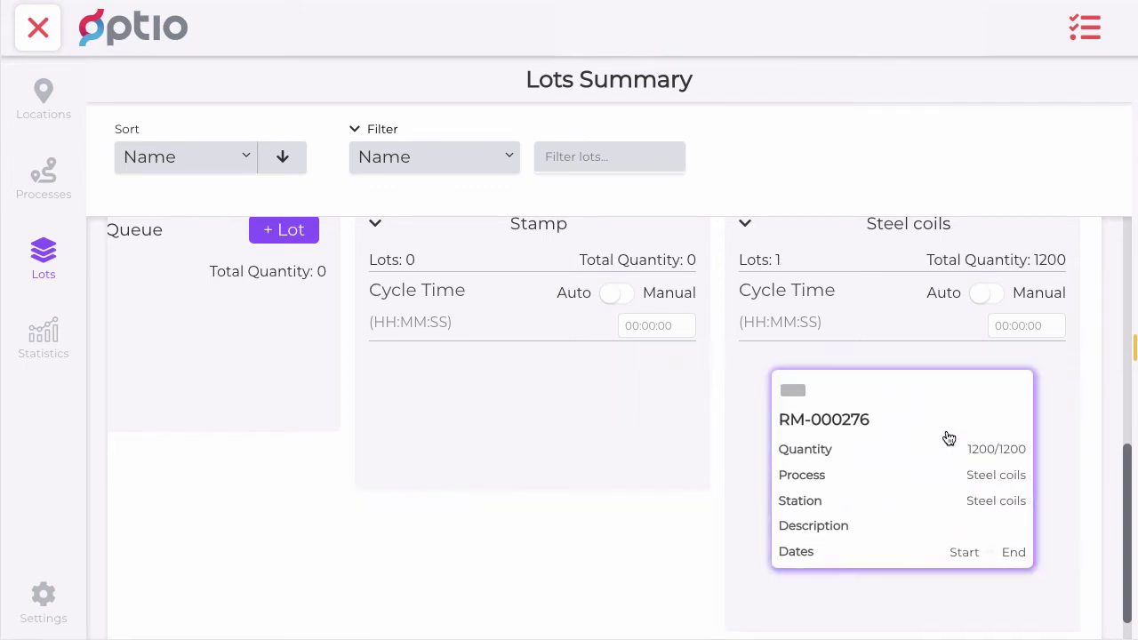
{"action": "scroll", "coordinate": [949, 437], "scroll_direction": "up", "scroll_amount": 2}
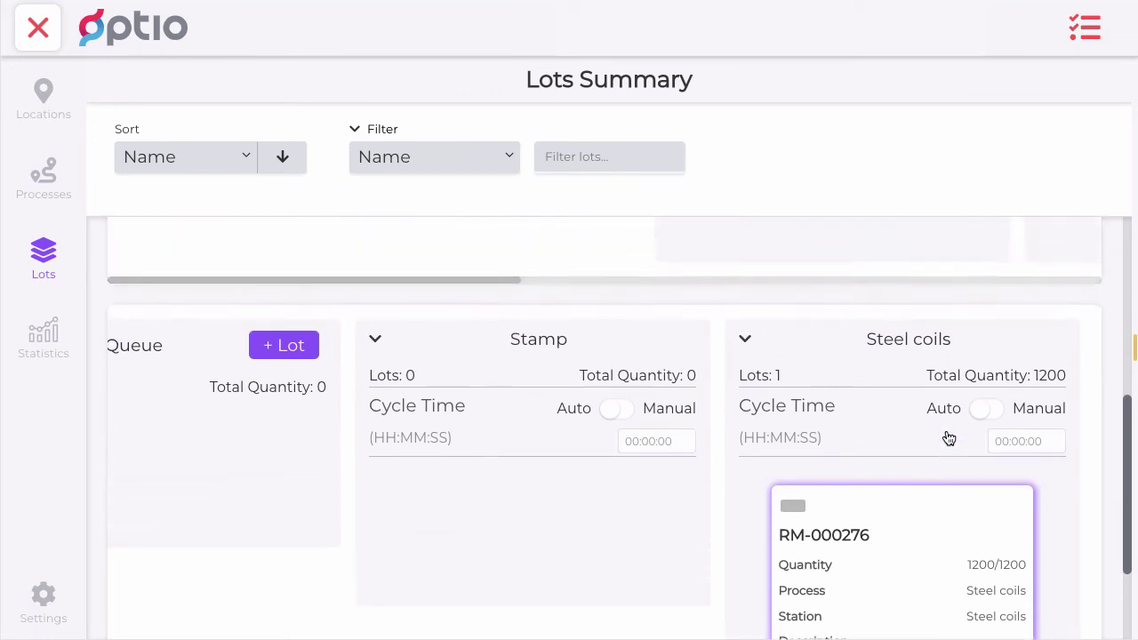
{"action": "scroll", "coordinate": [947, 429], "scroll_direction": "up", "scroll_amount": 2}
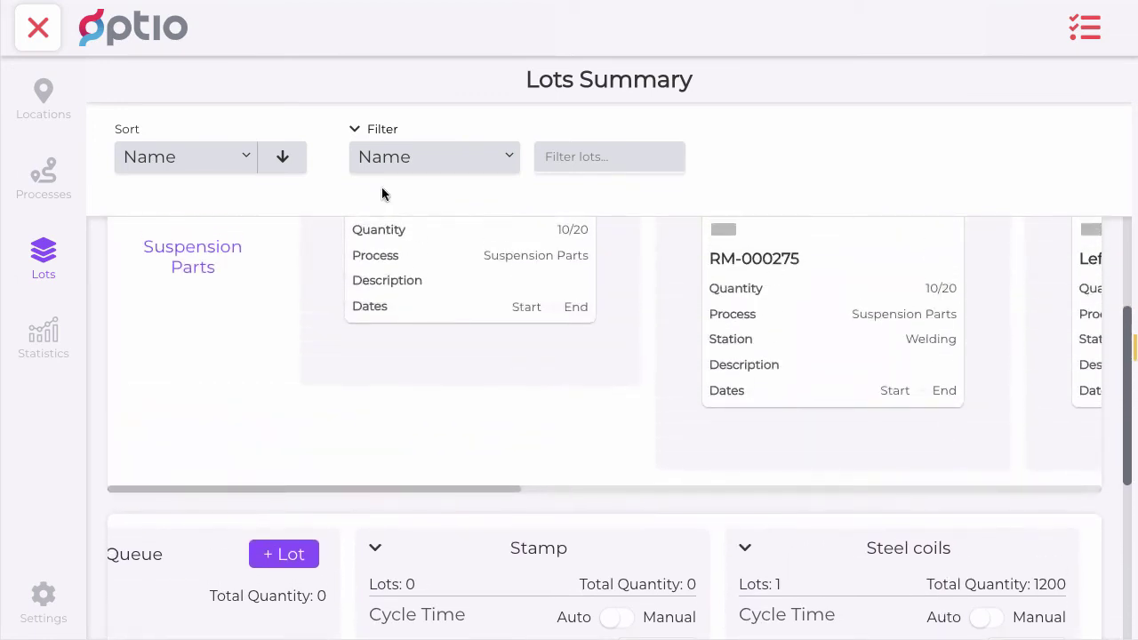
Step: Leave the lots summary and open the Suspension Parts lot on the Welding station's dashboard
{"action": "left_click", "coordinate": [52, 36]}
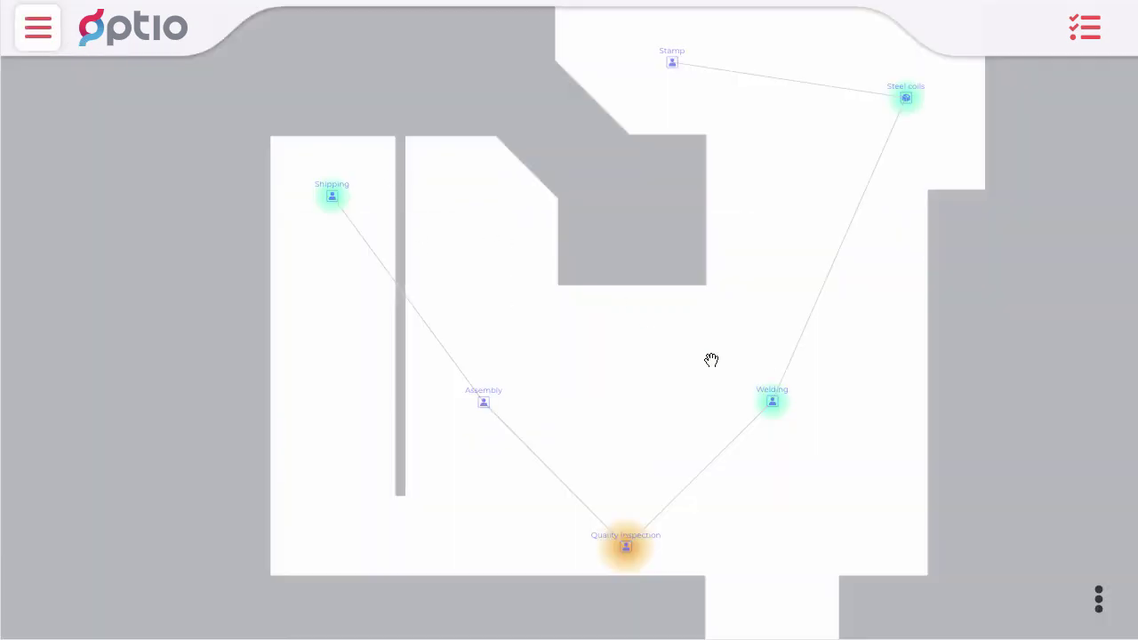
{"action": "left_click", "coordinate": [772, 402]}
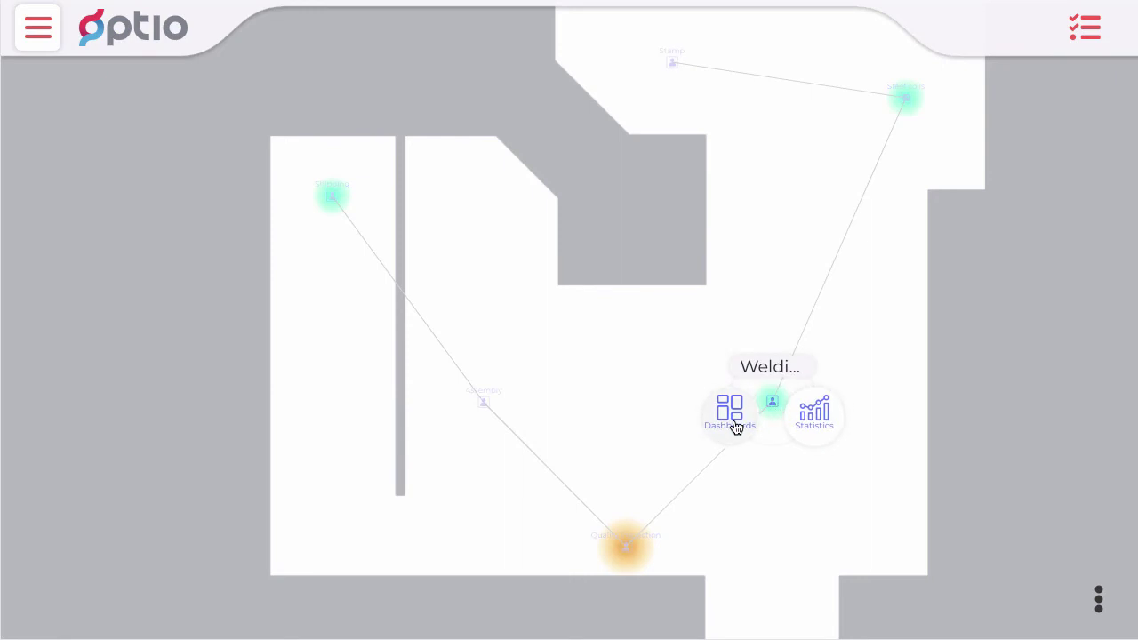
{"action": "left_click", "coordinate": [734, 427]}
{"action": "left_click", "coordinate": [559, 350]}
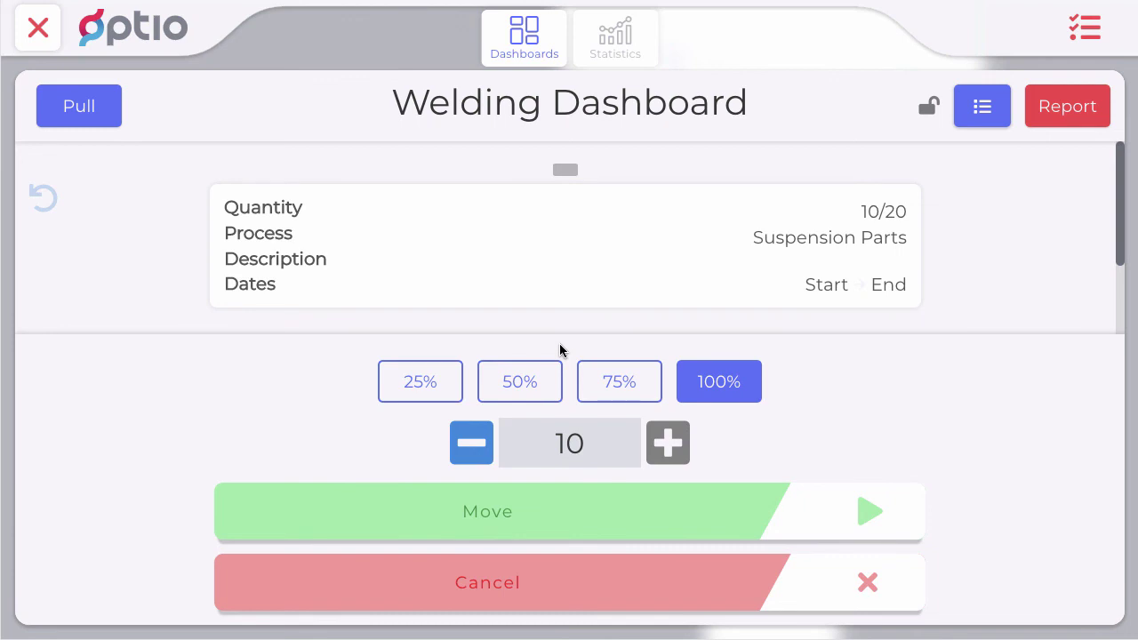
Step: Merge 20 pieces of the 1200-piece lot from the Steel coils warehouse into the open Suspension Parts lot
{"action": "scroll", "coordinate": [559, 263], "scroll_direction": "down", "scroll_amount": 1}
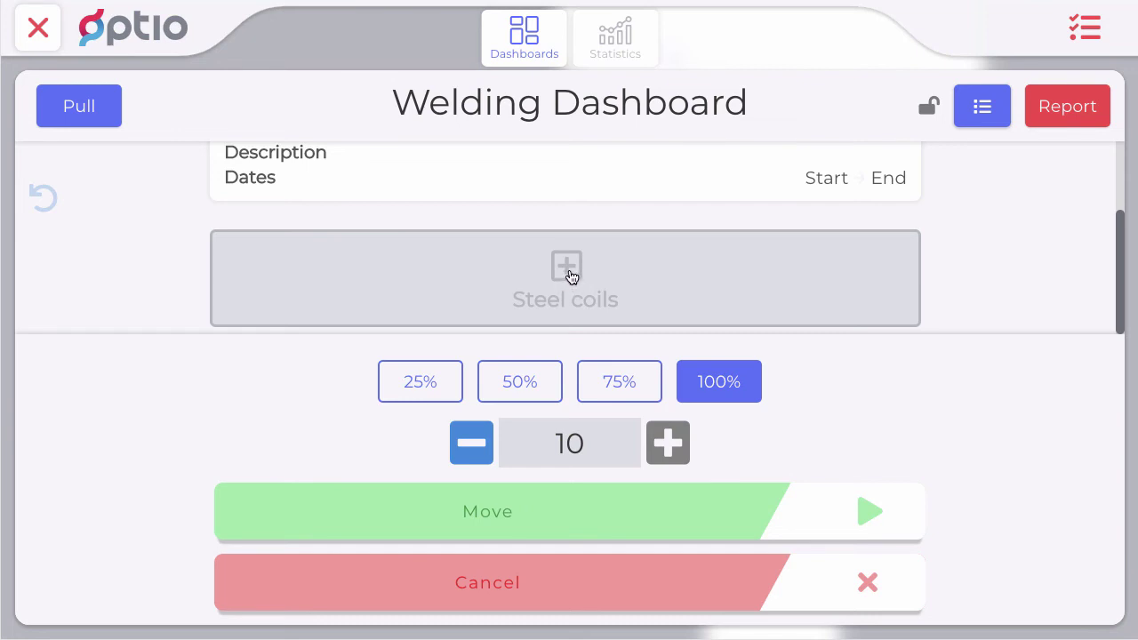
{"action": "left_click", "coordinate": [571, 276]}
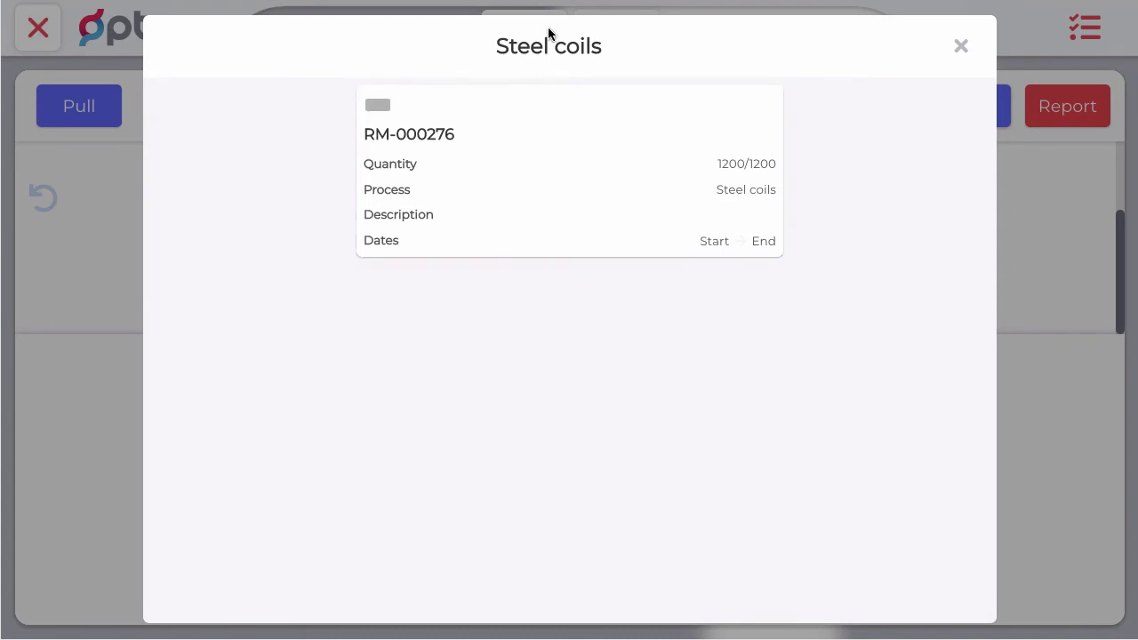
{"action": "left_click", "coordinate": [542, 167]}
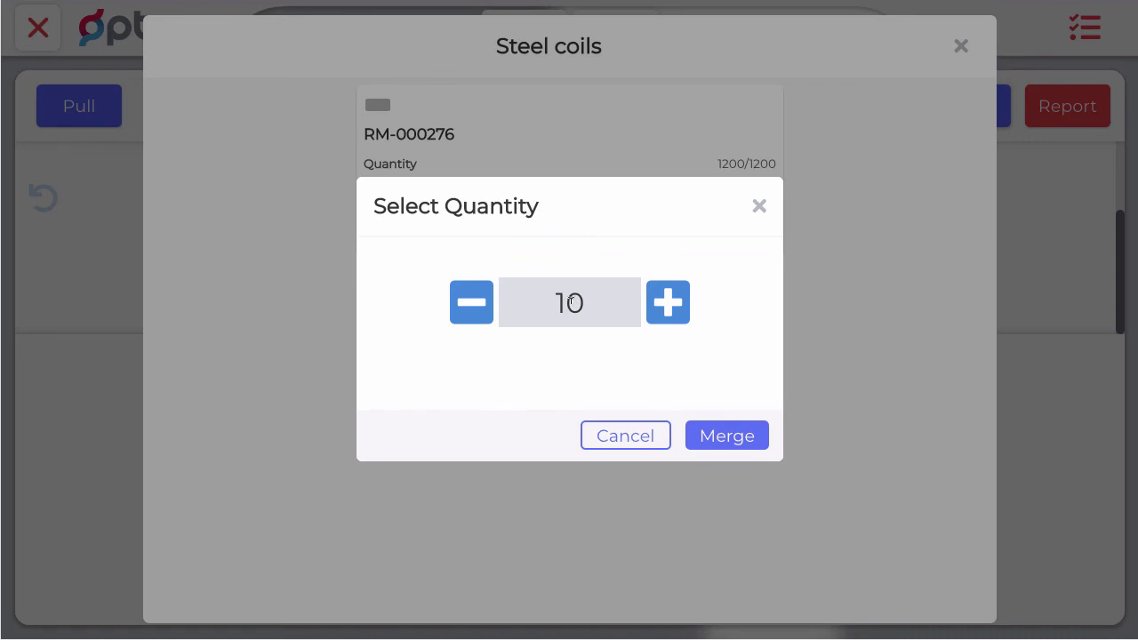
{"action": "left_click", "coordinate": [586, 304]}
{"action": "key", "text": "BackSpace"}
{"action": "key", "text": "BackSpace"}
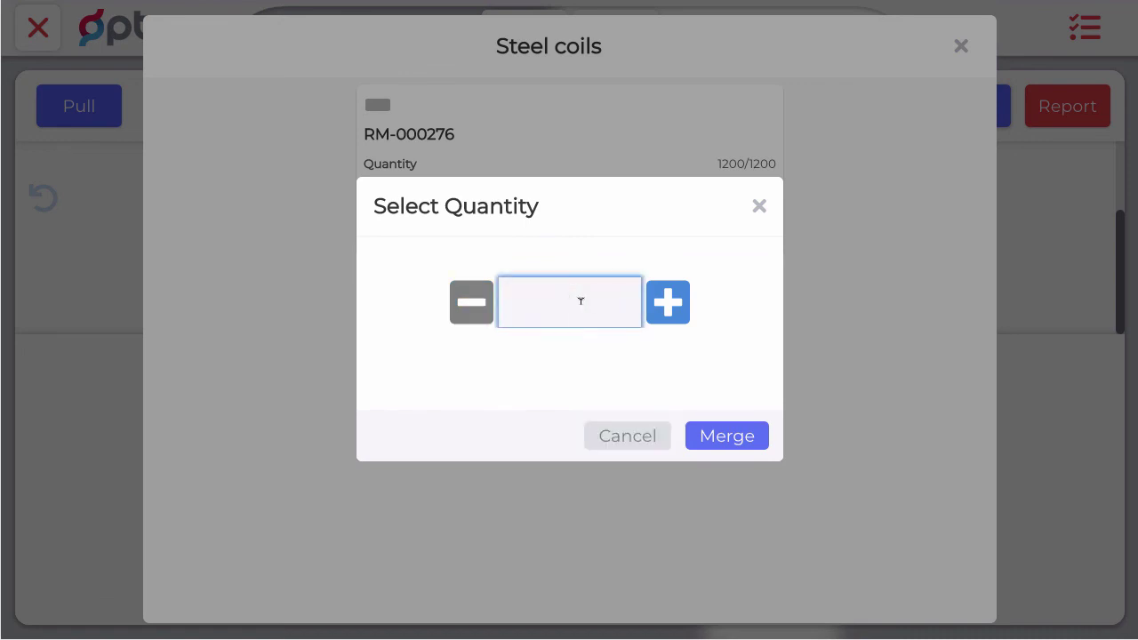
{"action": "type", "text": "20"}
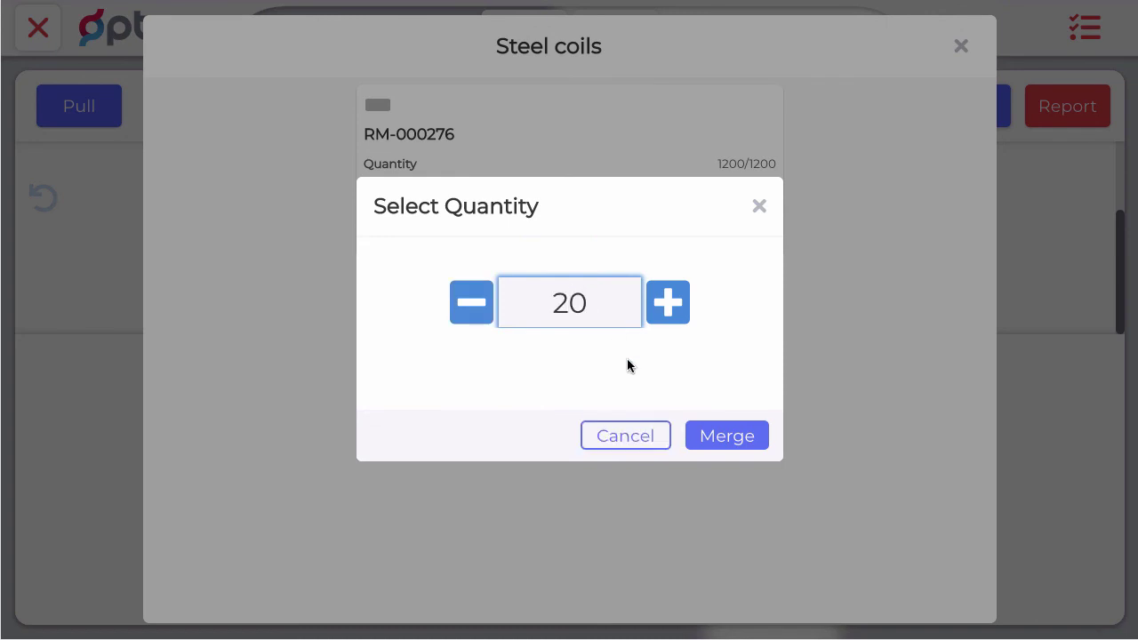
{"action": "left_click", "coordinate": [724, 435]}
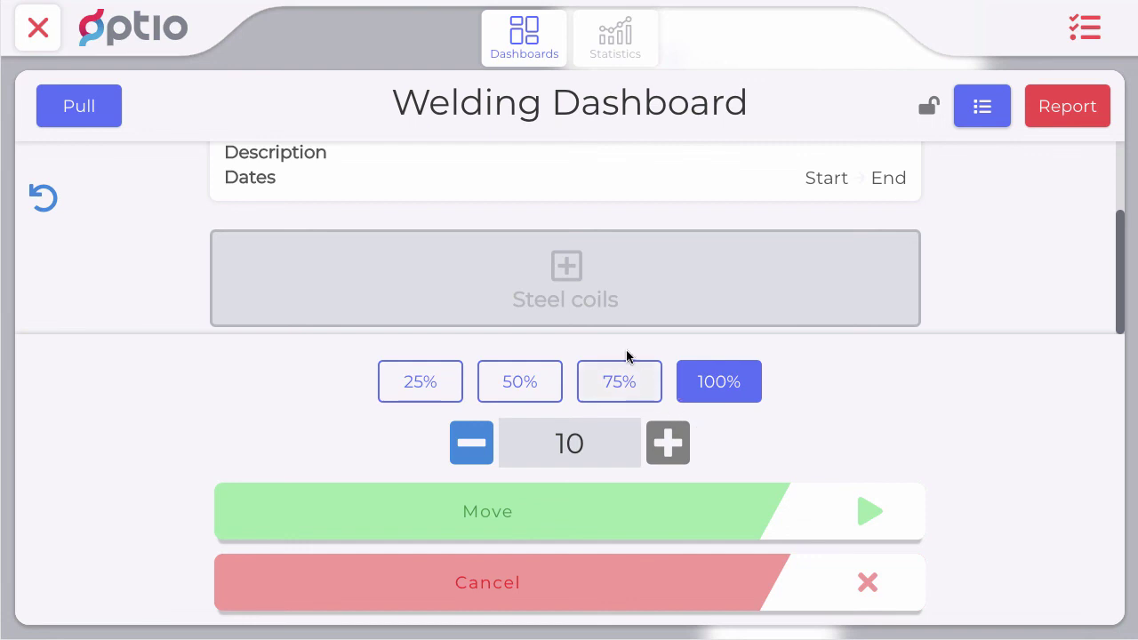
Step: Check the merged steel coils entry in the Suspension Parts lot and move all 10 parts on from Welding
{"action": "scroll", "coordinate": [619, 301], "scroll_direction": "down", "scroll_amount": 1}
{"action": "scroll", "coordinate": [619, 301], "scroll_direction": "up", "scroll_amount": 1}
{"action": "scroll", "coordinate": [619, 300], "scroll_direction": "down", "scroll_amount": 1}
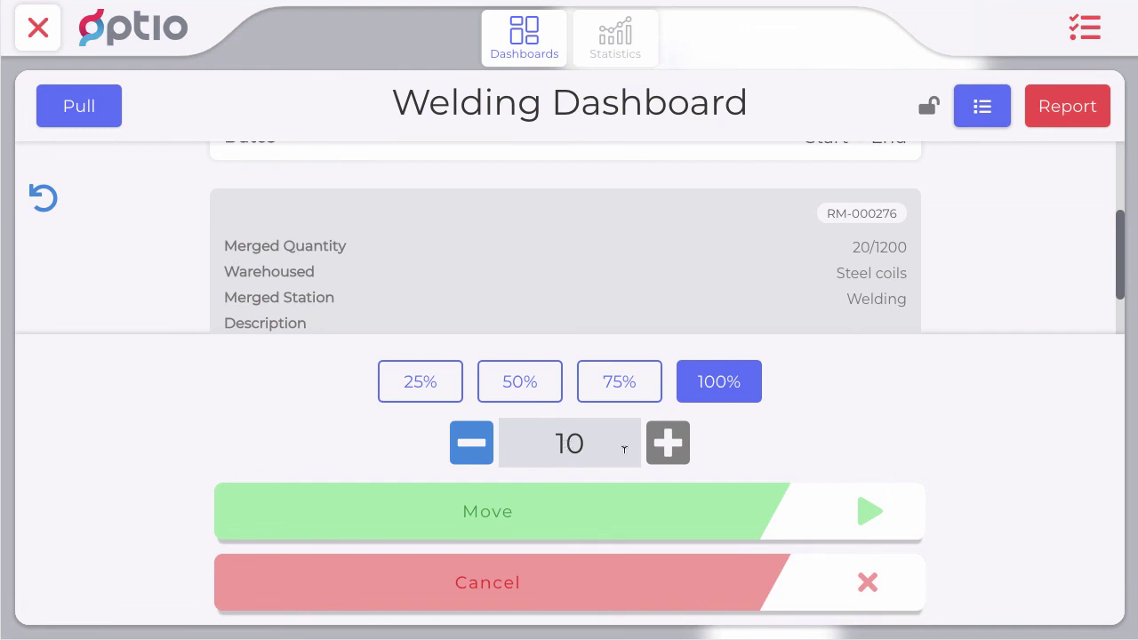
{"action": "left_click", "coordinate": [590, 520]}
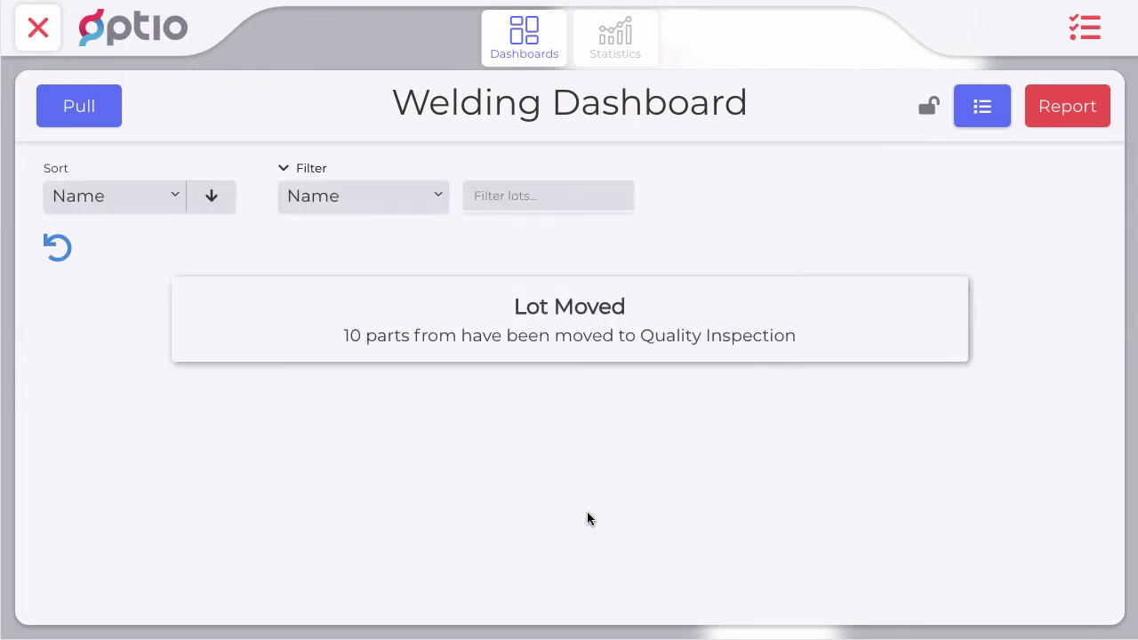